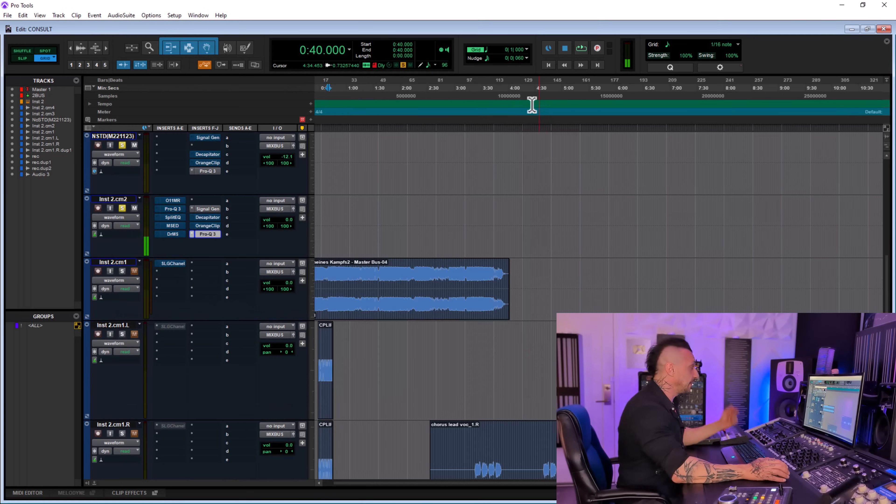
- Turn on the 100 Hz signal generator on Inst 2.cm2 and set its Pro-Q 3 analyzer beside the track inserts
left_click(214, 210)
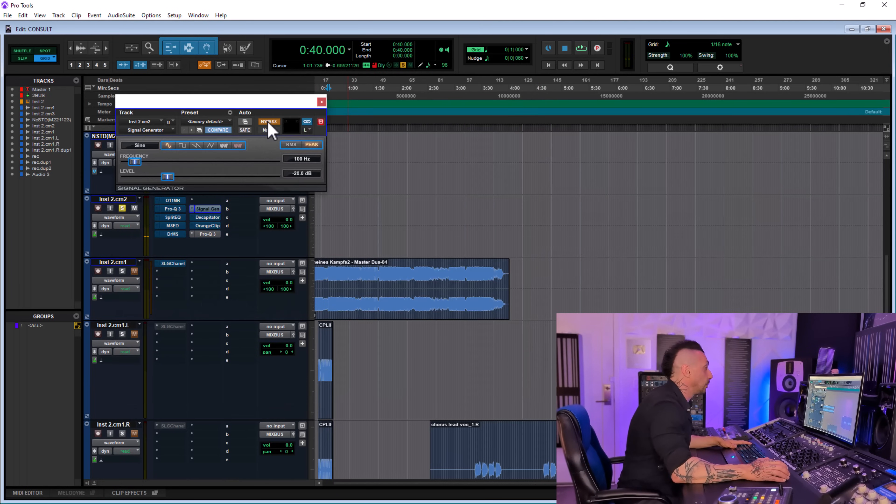
left_click(269, 122)
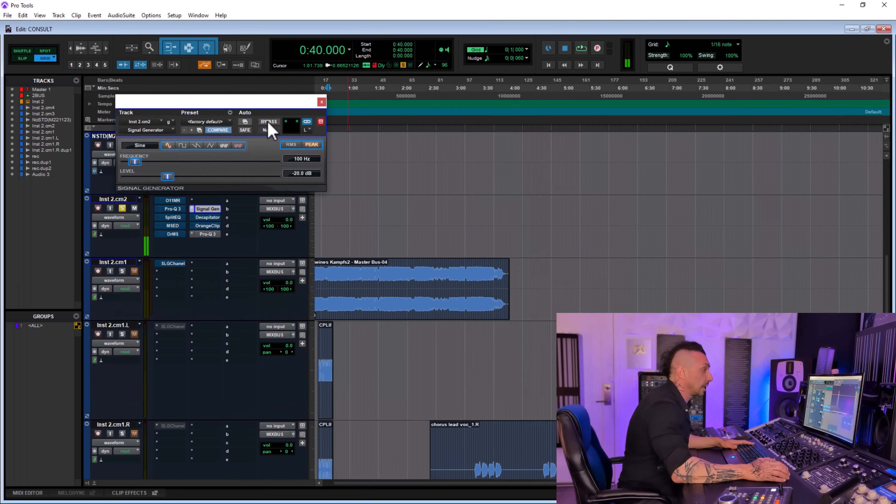
left_click(208, 235)
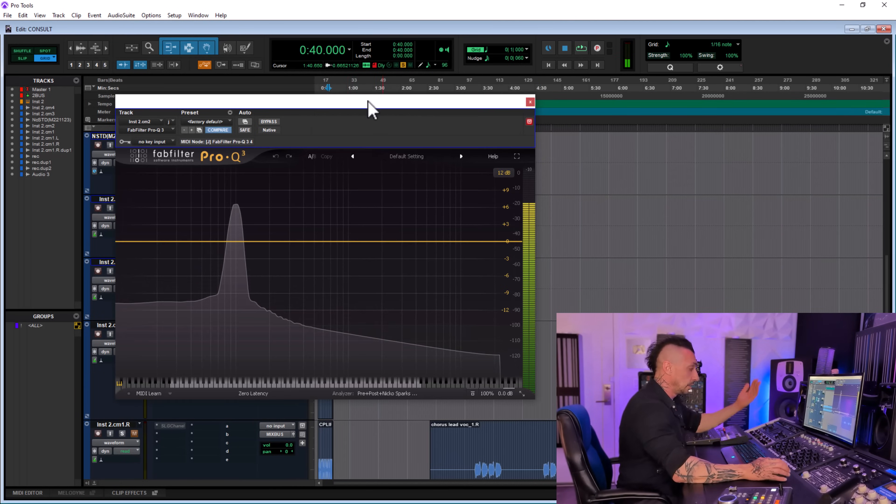
left_click_drag(369, 102, 769, 20)
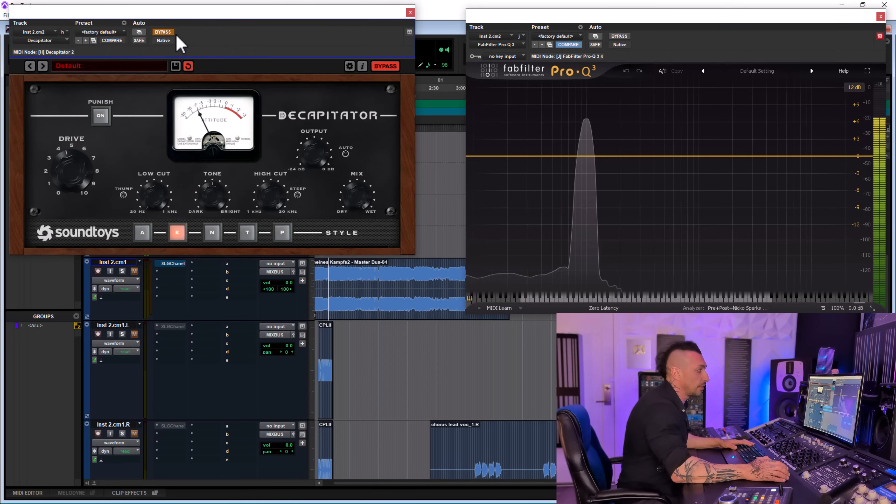
- Engage Decapitator on Inst 2.cm2, audition OrangeClip in its place on the analyzer, and close both plug-in windows
left_click(163, 31)
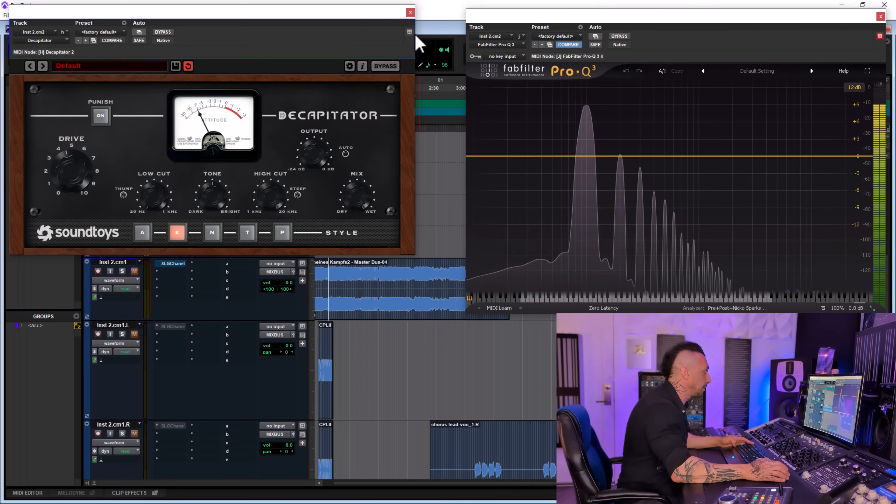
left_click(410, 12)
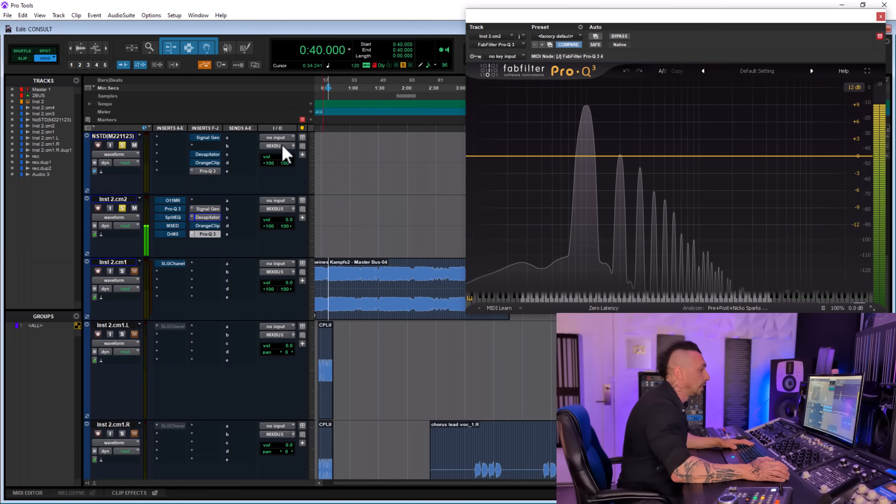
left_click(208, 225)
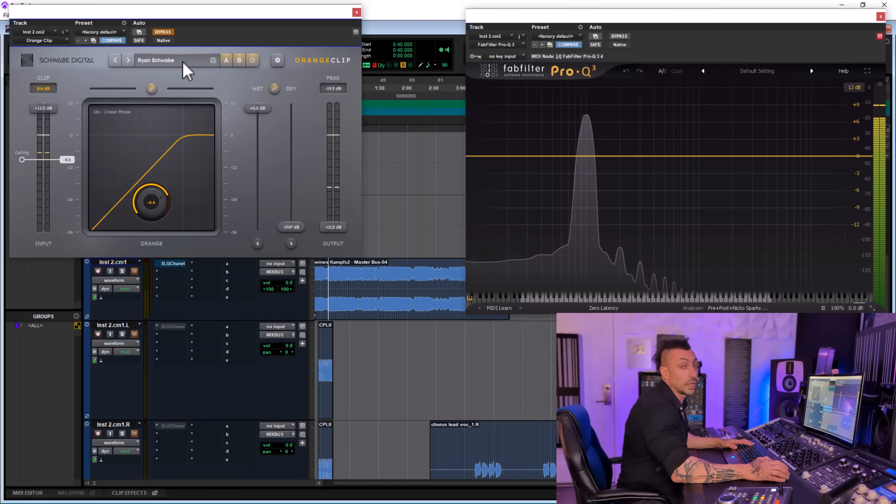
key("space")
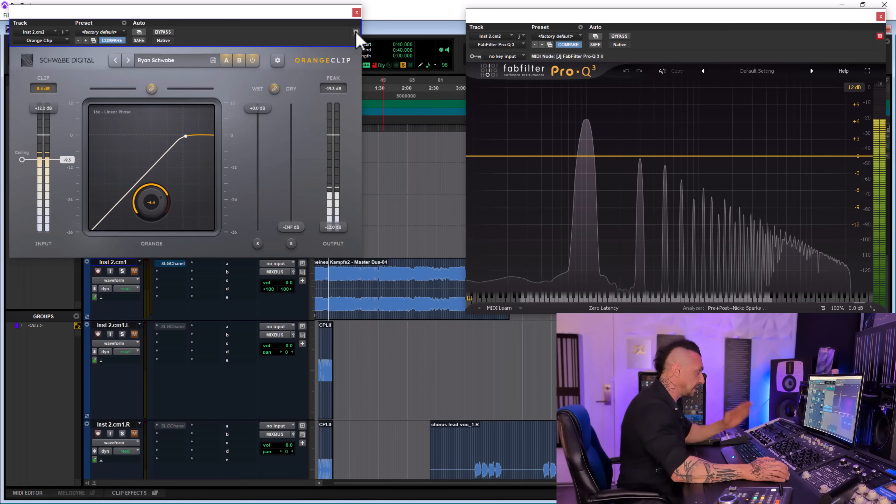
left_click(357, 12)
- Bring up the 480 Hz signal generator and Pro-Q 3 analyzer on the NSTD(M221123) track, moving the analyzer clear of the inserts
scroll(250, 240, "up", 2)
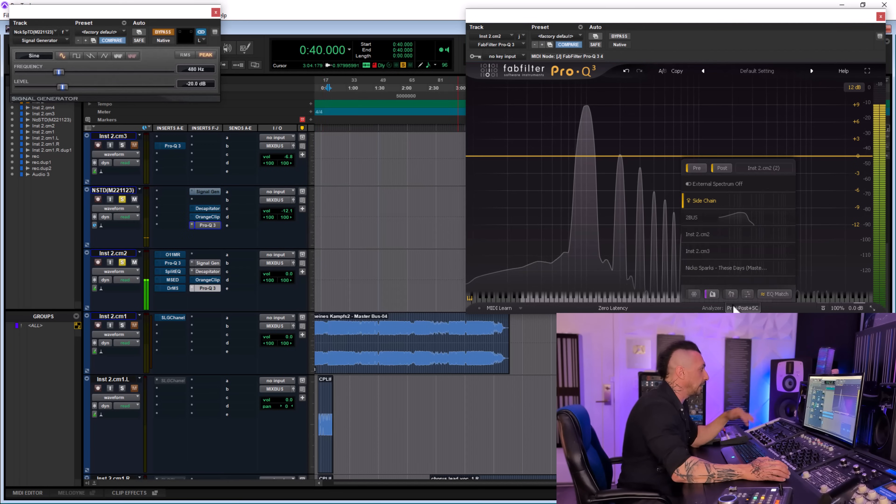
left_click(735, 309)
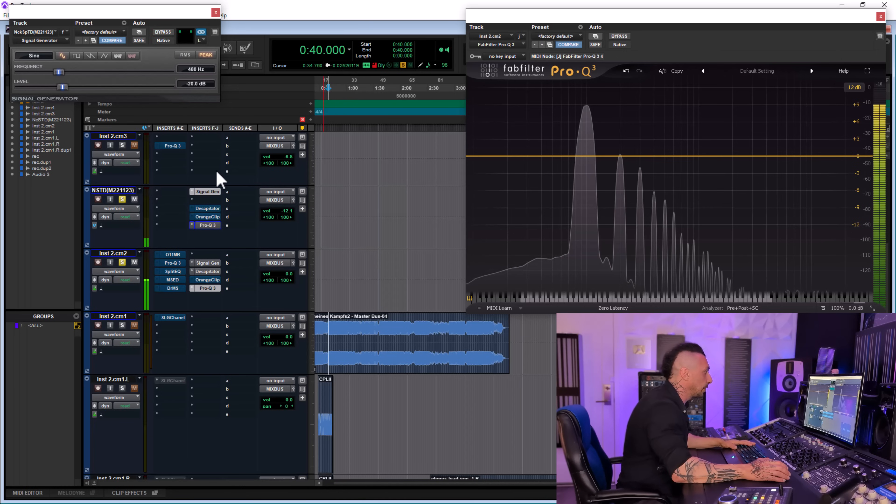
left_click(211, 226)
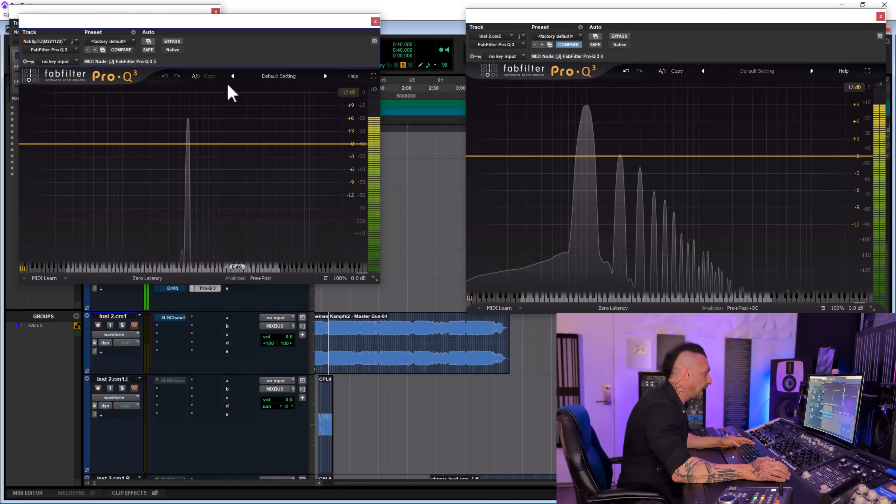
left_click_drag(246, 34, 508, 10)
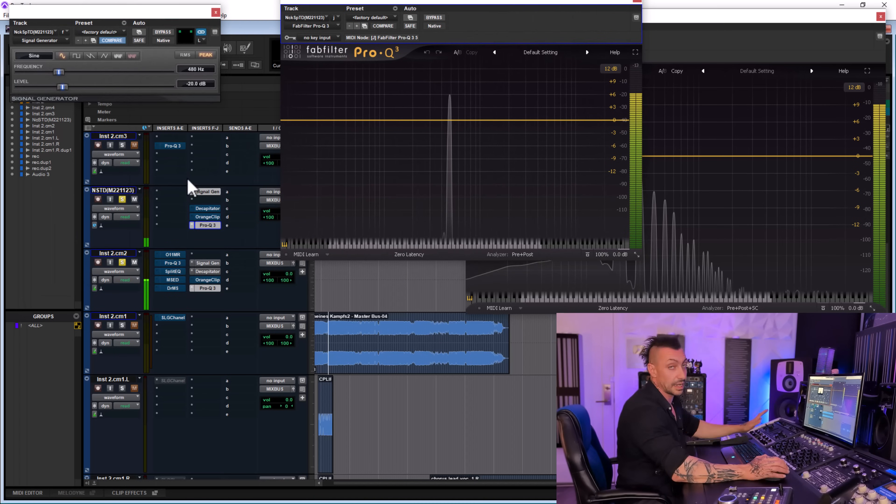
- Engage Decapitator on the NSTD(M221123) track and close its window
left_click(213, 209)
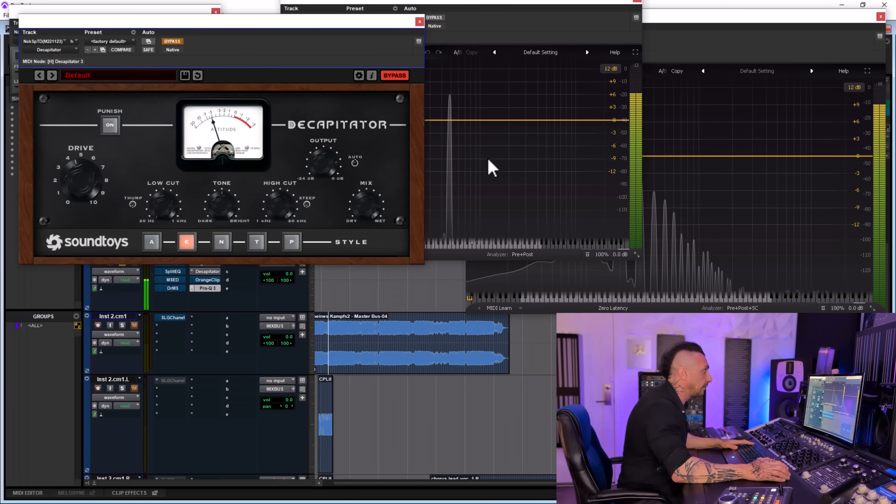
left_click(173, 42)
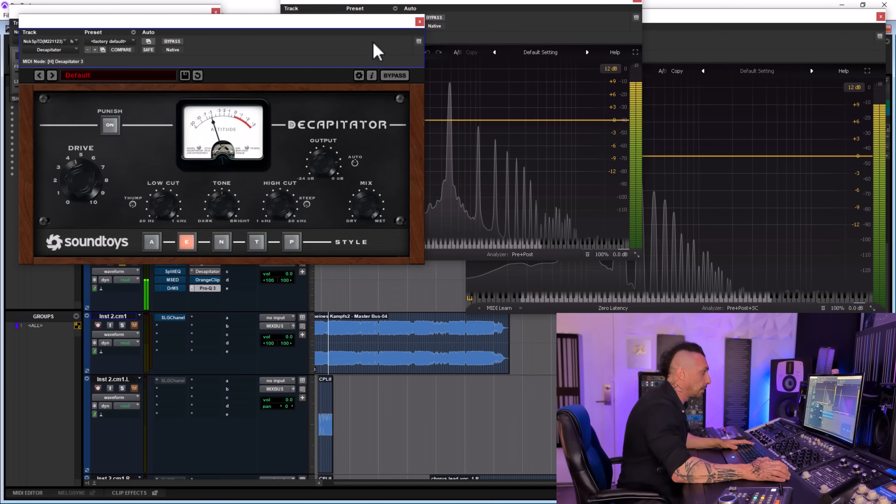
left_click(419, 21)
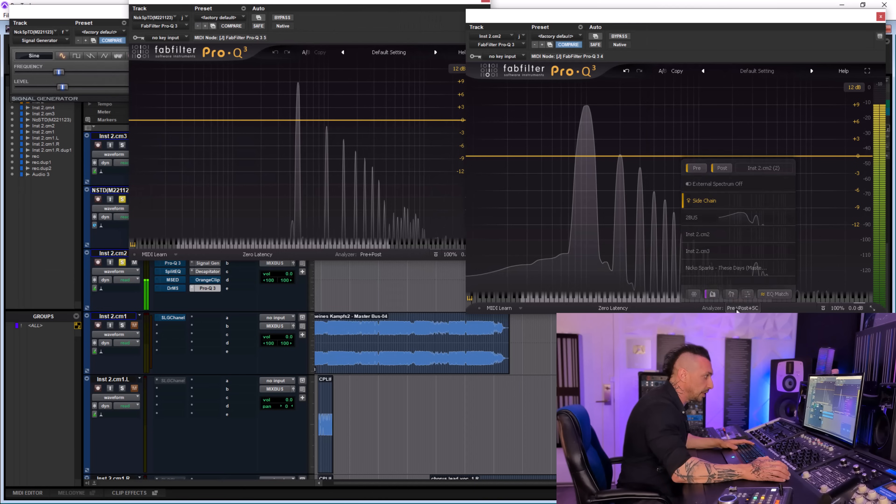
- Overlay the NSTD(M221123) track's spectrum in the Inst 2.cm2 Pro-Q 3 analyzer and clear the extra plug-in windows
left_click(737, 309)
left_click(740, 308)
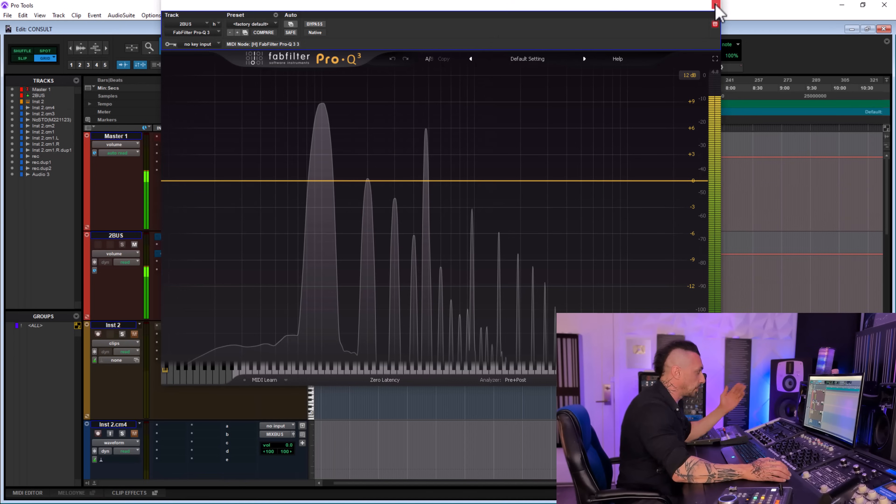
left_click(716, 9)
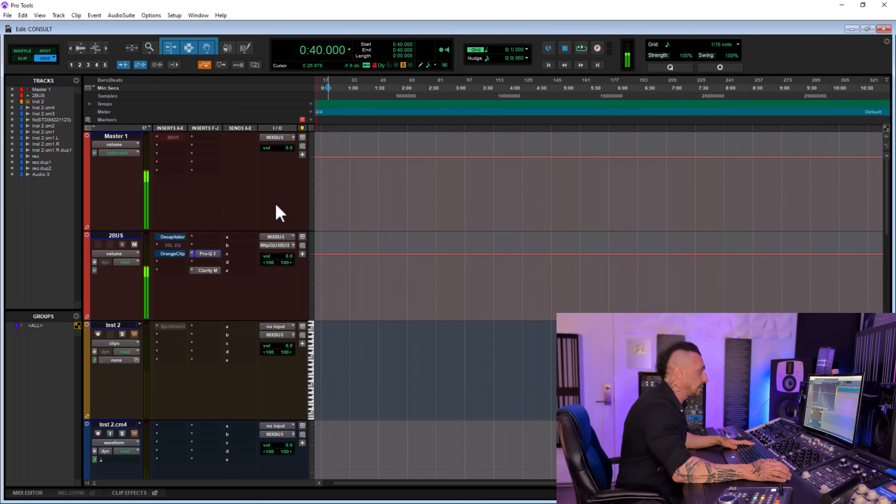
- Open the Pro-Q 3 analyzer on 2BUS and position it clear of the track inserts
left_click(211, 255)
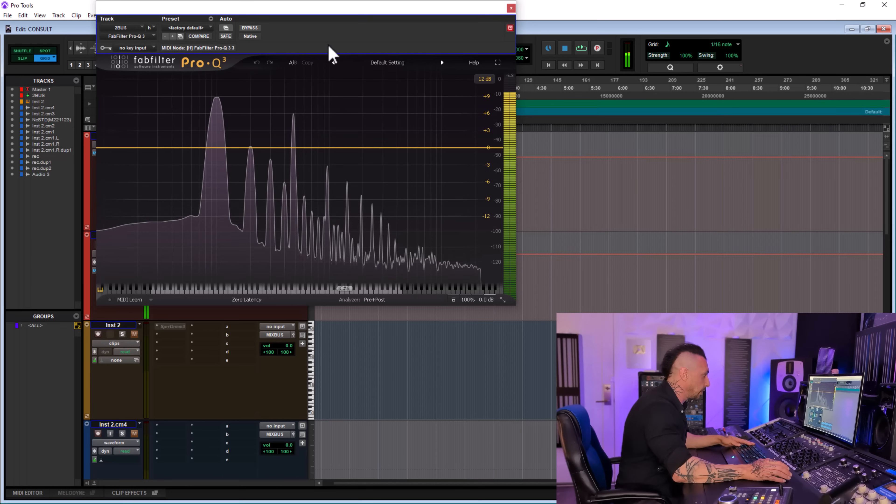
left_click_drag(344, 14, 311, 10)
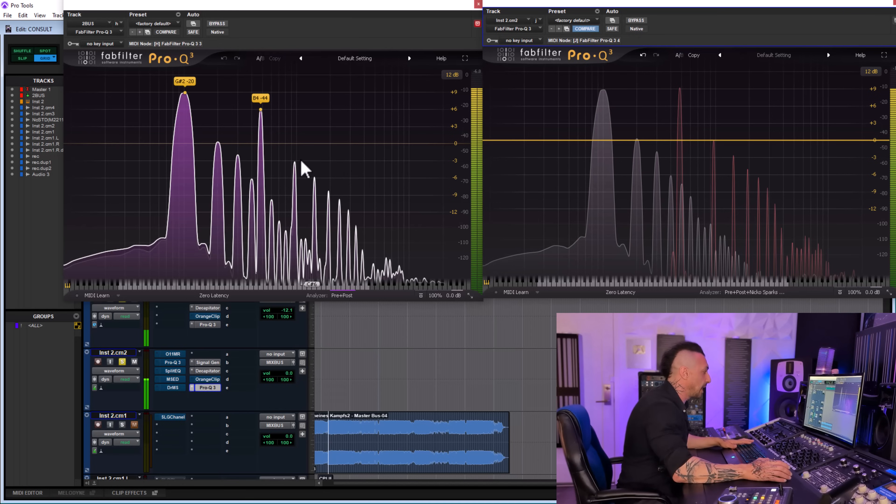
left_click_drag(381, 5, 789, 1)
- Bypass Decapitator on both tone tracks and engage the one on 2BUS instead, with the 2BUS analyzer in view
left_click(208, 308, "ctrl")
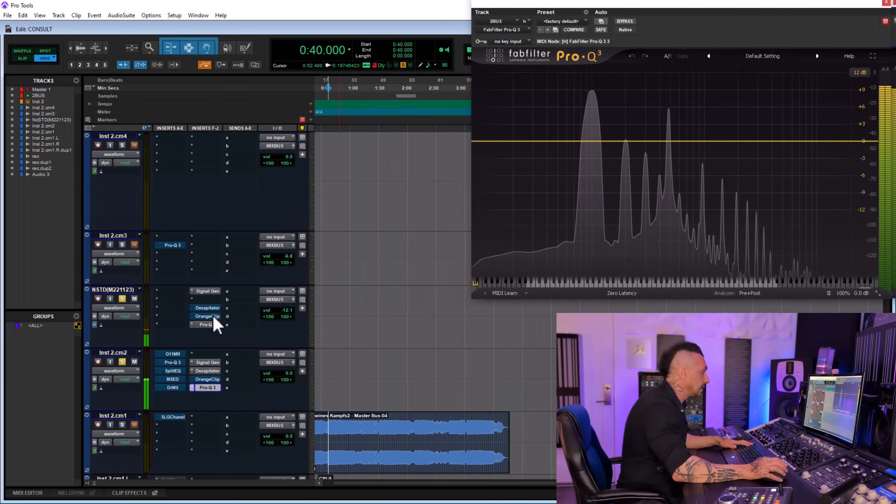
left_click(209, 372, "ctrl")
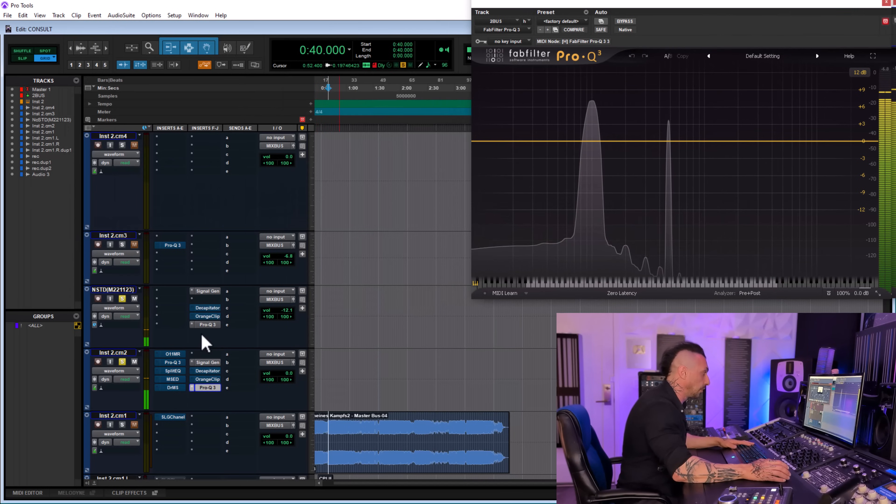
scroll(212, 317, "up", 8)
left_click(174, 237)
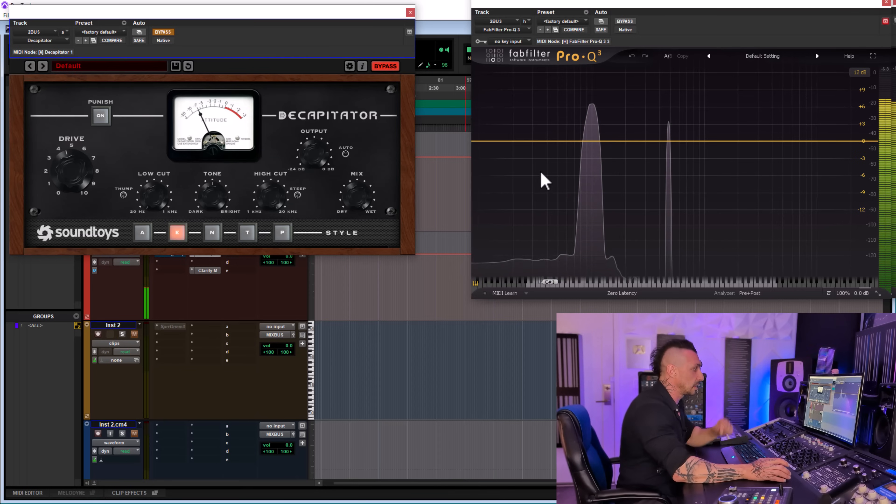
left_click(169, 32)
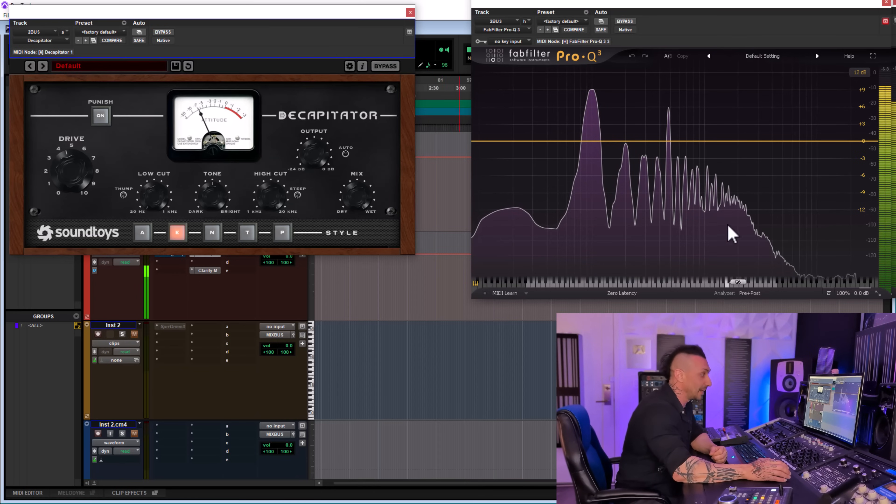
left_click_drag(671, 7, 633, 6)
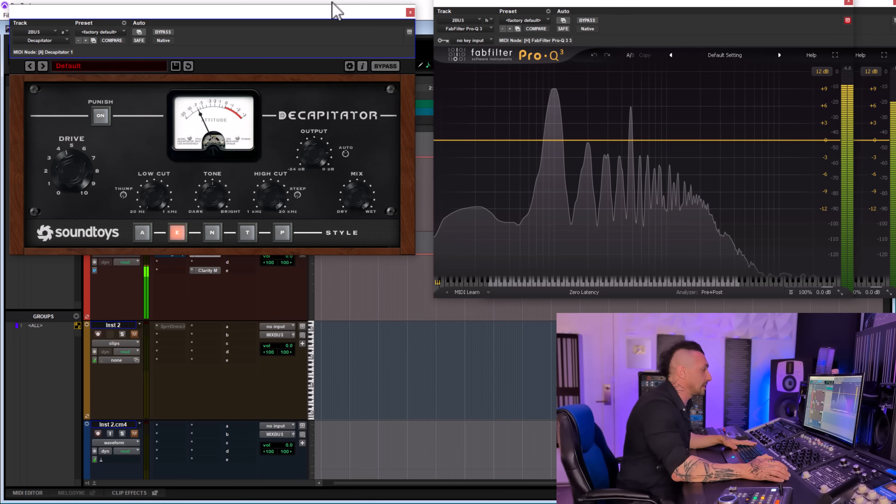
- Bypass Decapitator on 2BUS and compare the spectrum with Decapitator on the individual tone tracks
left_click(410, 12)
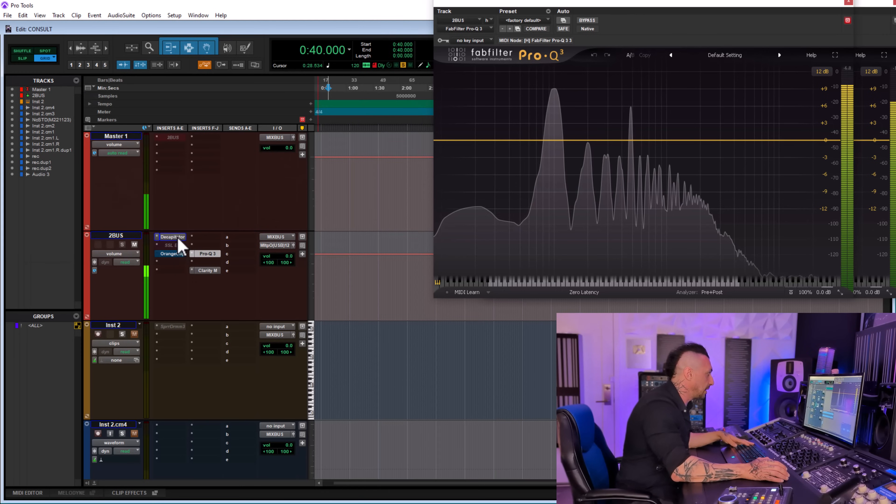
scroll(255, 226, "down", 5)
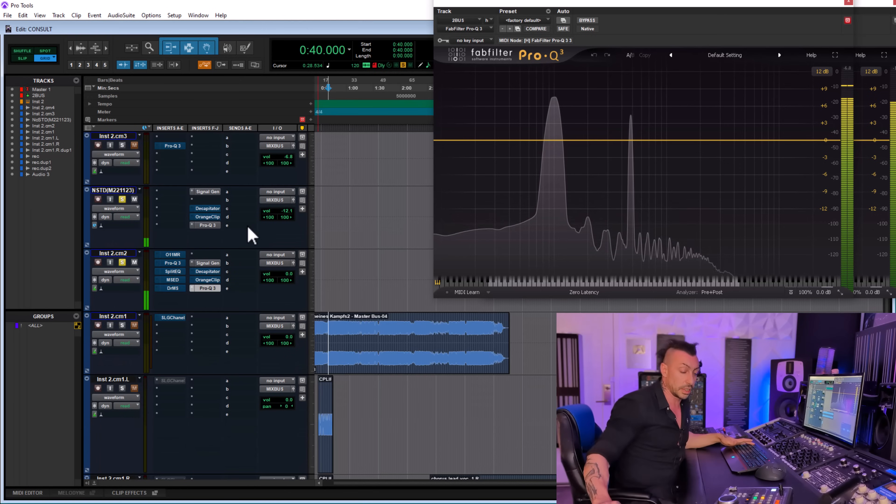
left_click(216, 209, "ctrl")
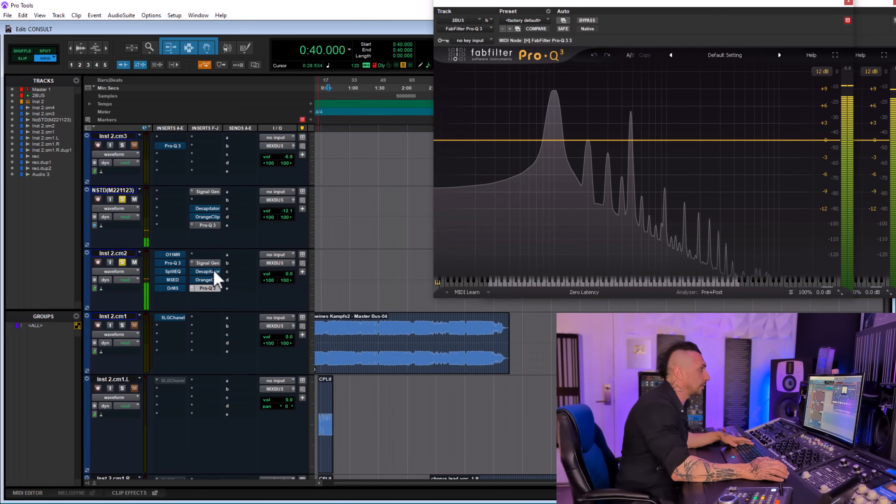
- Reopen Decapitator and Pro-Q 3 on 2BUS and arrange the two windows side by side
scroll(216, 276, "up", 5)
left_click(174, 237)
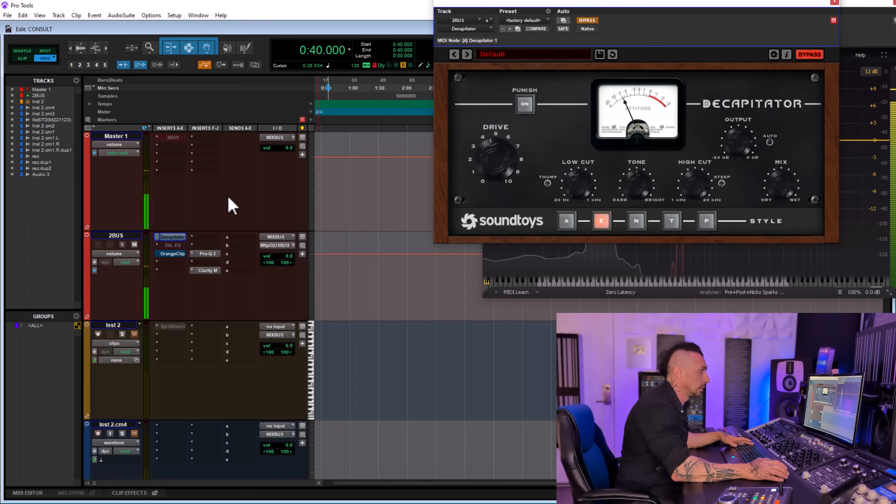
left_click_drag(659, 7, 324, 28)
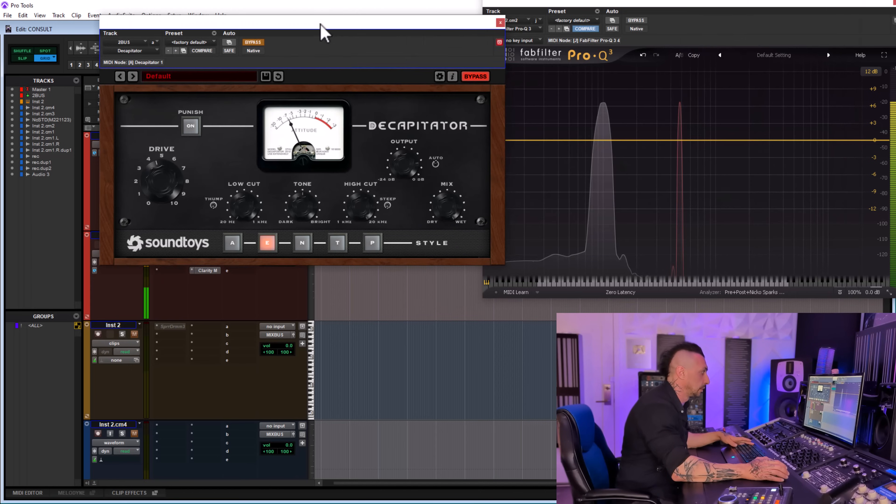
left_click(257, 42)
left_click_drag(445, 25, 829, 11)
left_click(211, 254)
left_click_drag(366, 2, 407, 1)
left_click(420, 52)
- Compare the 2BUS spectrum with Decapitator engaged and bypassed, leaving it bypassed and closing its window
scroll(212, 374, "down", 5)
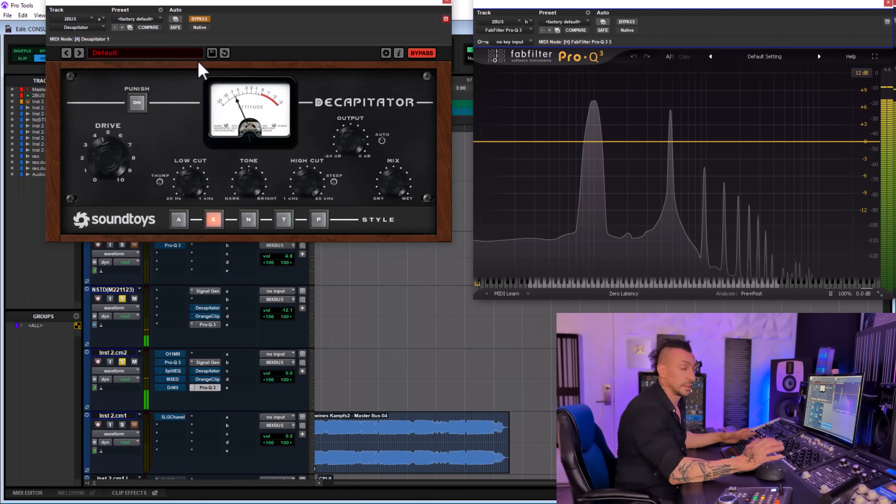
left_click(203, 20)
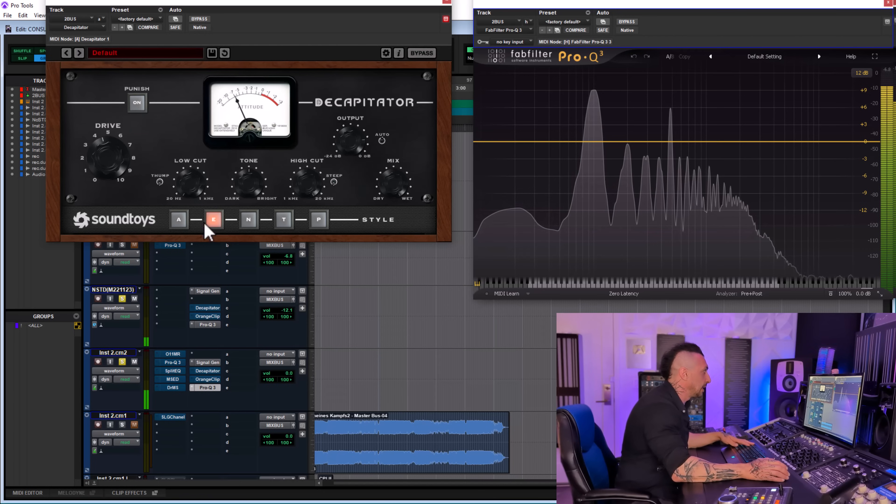
left_click(199, 19)
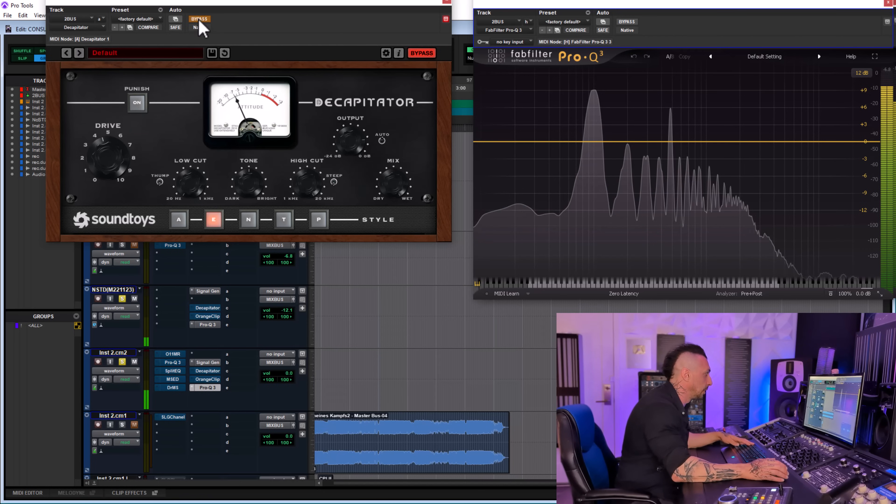
left_click(446, 1)
- Engage OrangeClip on Inst 2.cm2 while the 2BUS Pro-Q 3 analyzer stays open
scroll(247, 226, "down", 2)
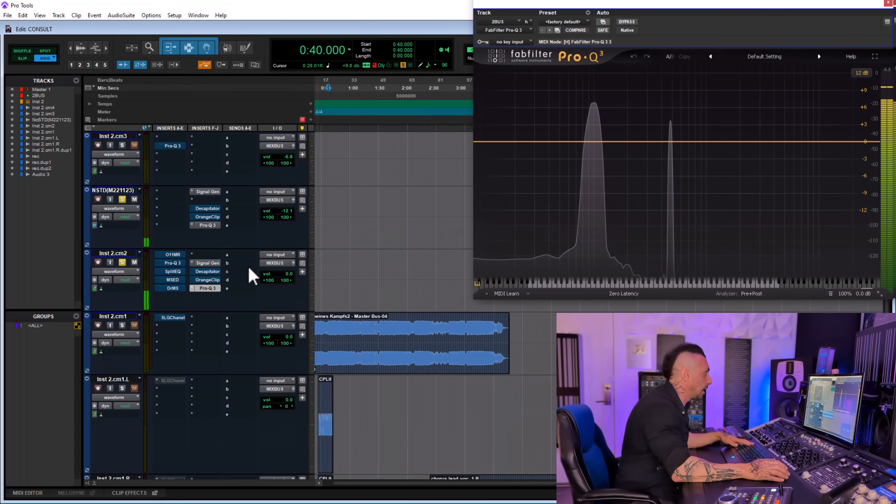
left_click(208, 280)
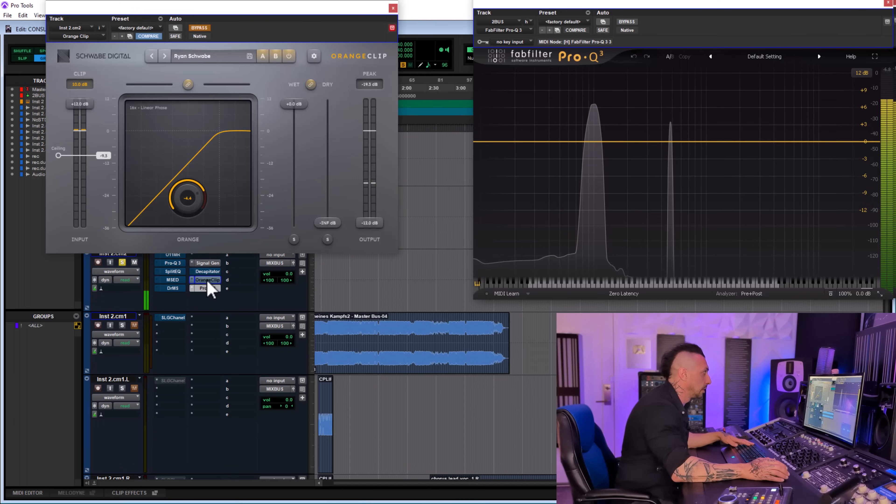
left_click(200, 28)
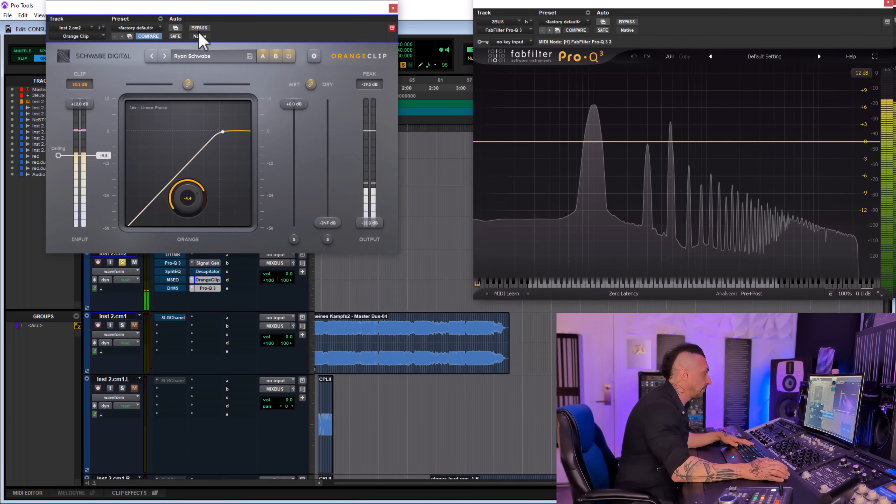
- Close the Inst 2.cm2 OrangeClip window and engage OrangeClip on the NSTD(M221123) track
left_click(393, 8)
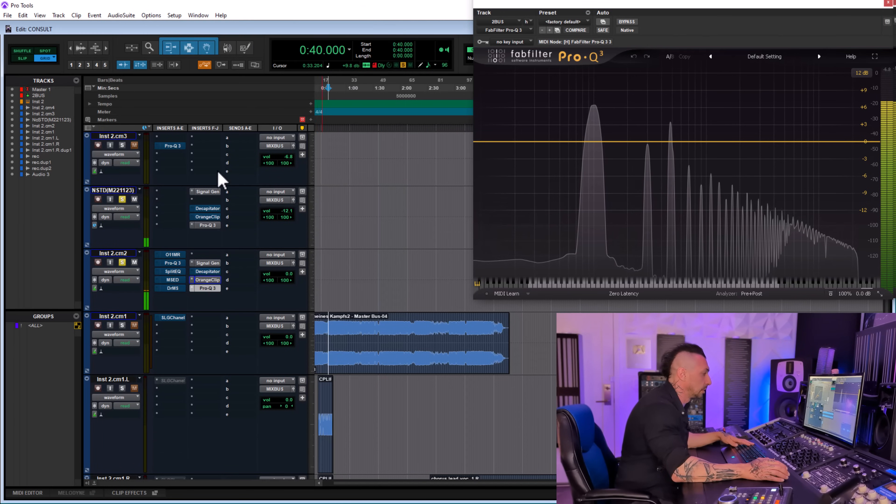
left_click(212, 217)
left_click(199, 28)
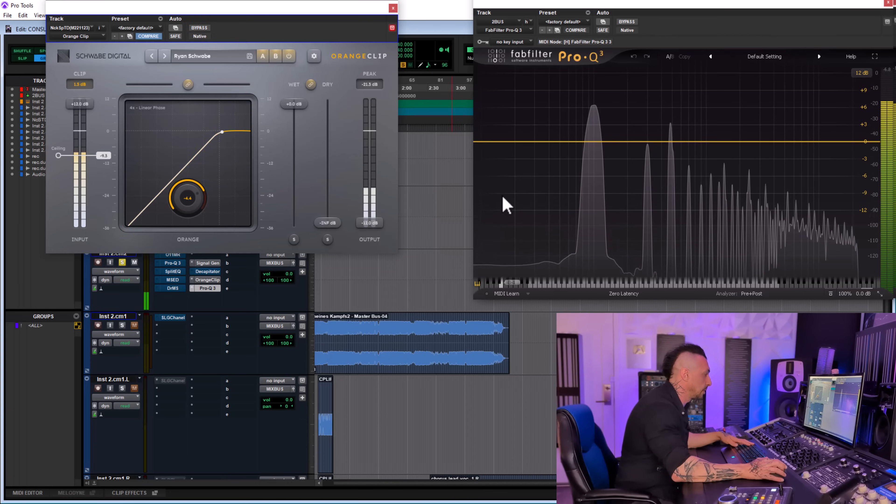
- Open OrangeClip on 2BUS, bypass the OrangeClip instances on NSTD(M221123) and Inst 2.cm2, and engage the 2BUS one instead
scroll(266, 318, "up", 5)
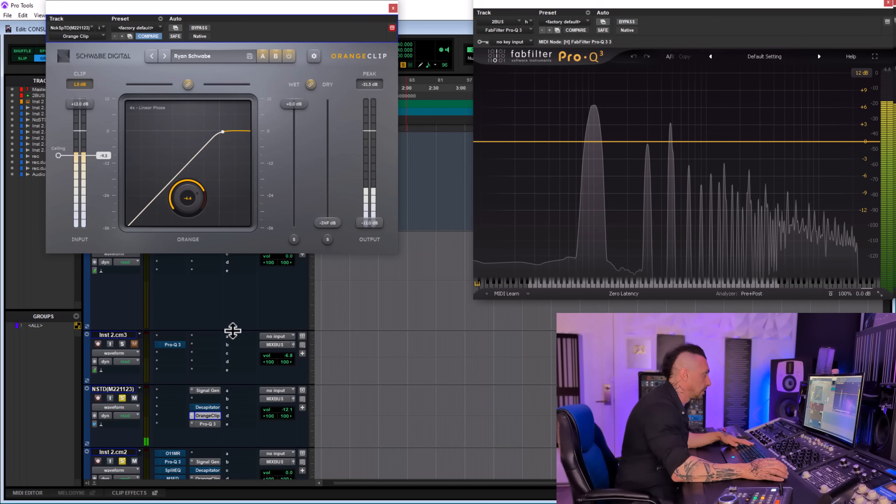
scroll(238, 310, "up", 5)
scroll(233, 311, "down", 5)
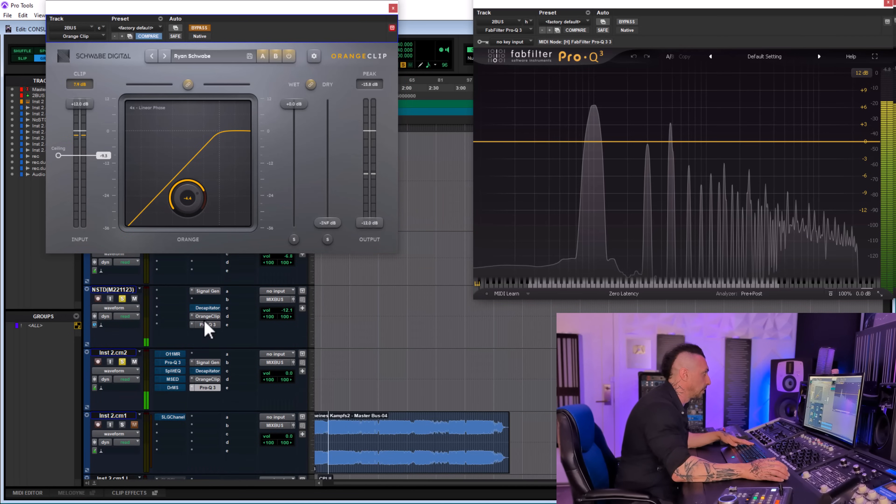
left_click(207, 317, "ctrl")
left_click(214, 379, "ctrl")
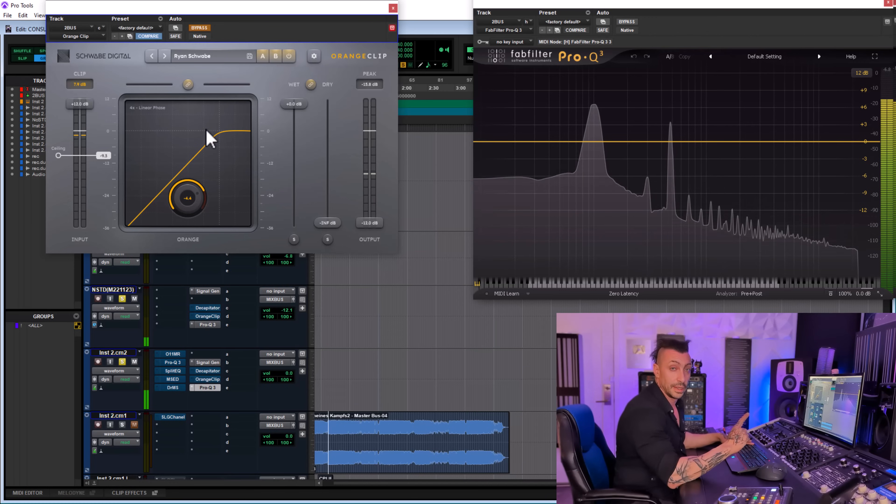
left_click(200, 28)
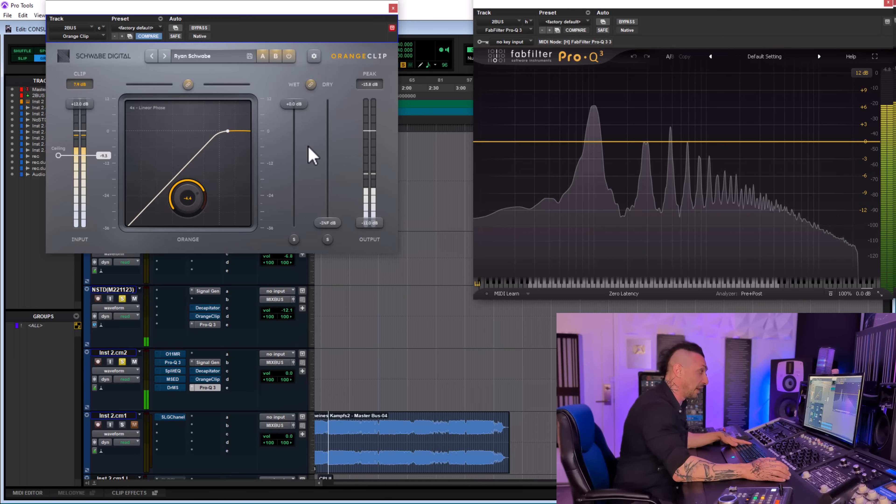
- Bypass OrangeClip on 2BUS and return to clipping on the two tone tracks, opening the Inst 2.cm2 OrangeClip
left_click(200, 28)
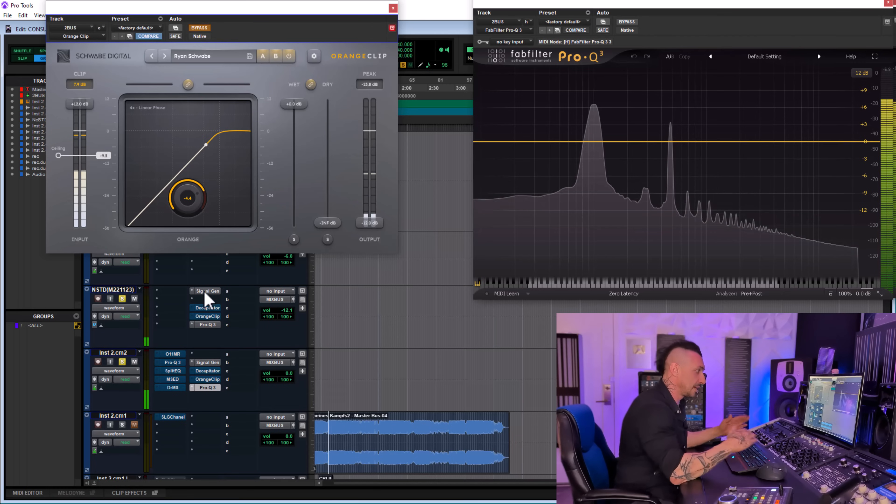
left_click(212, 379)
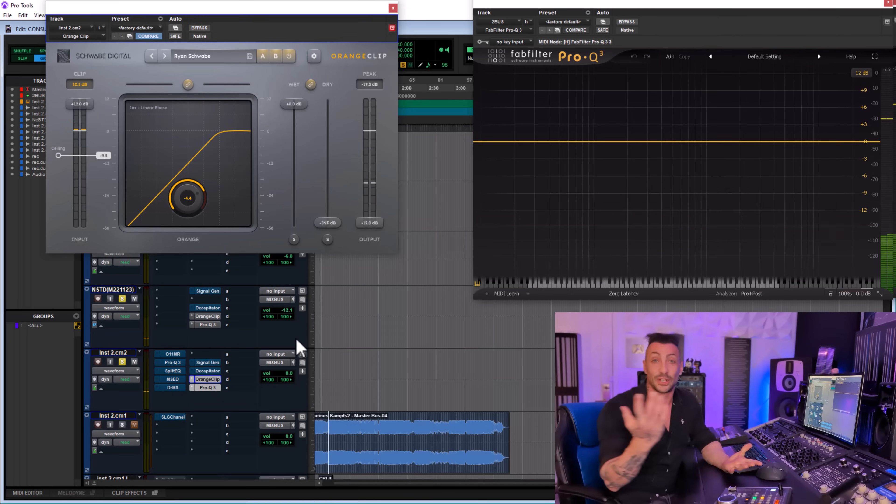